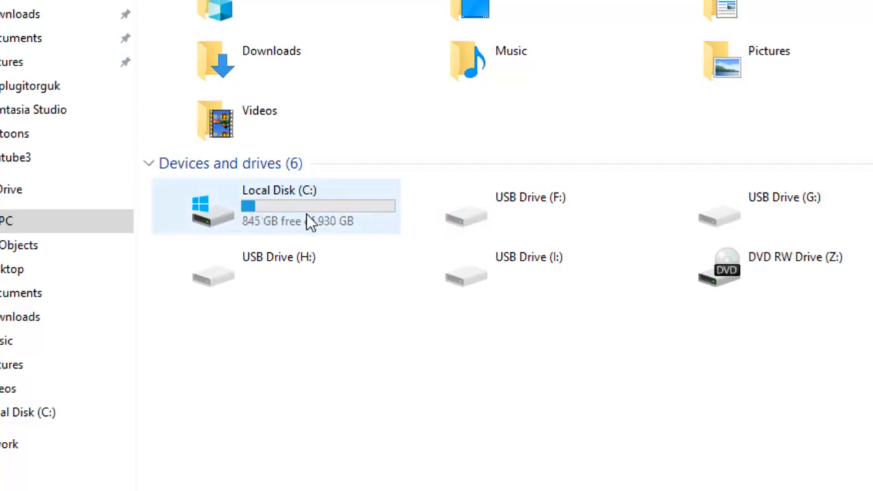
Step: Check the C: drive's free space in This PC and close the window
mouse_move(304, 225)
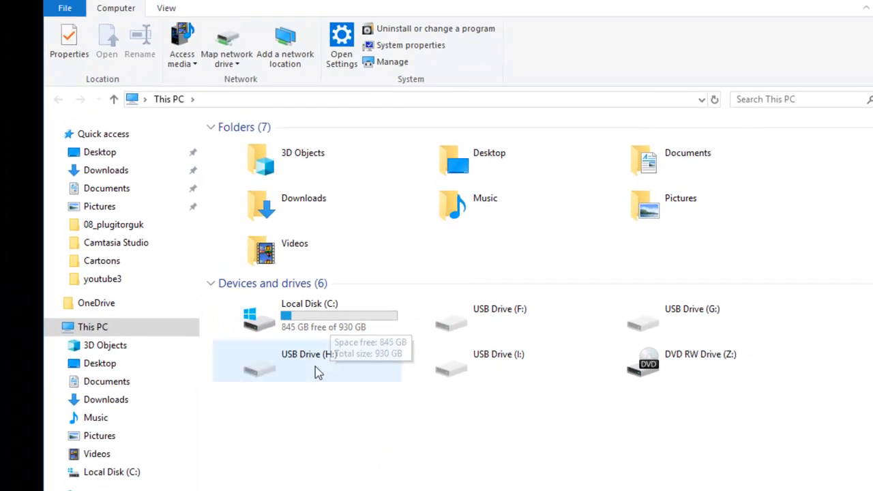
click(846, 31)
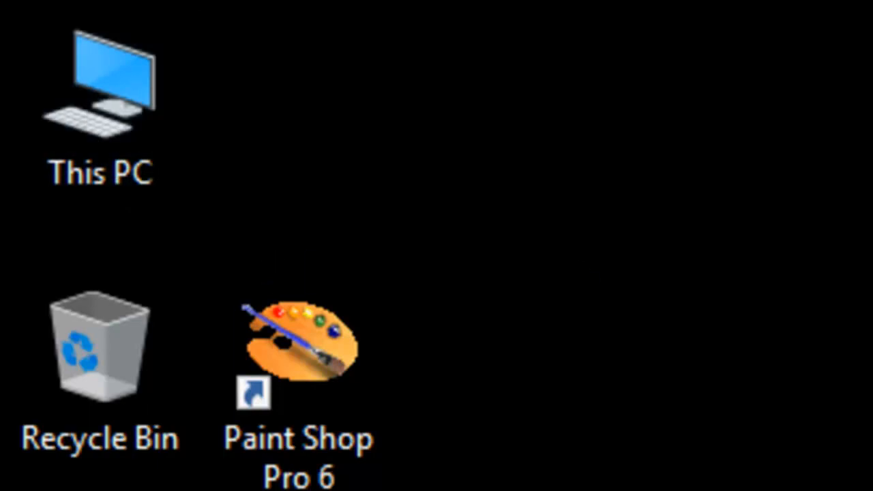
Step: Open the Themes page of the desktop's Personalisation settings in a maximised window
right_click(254, 94)
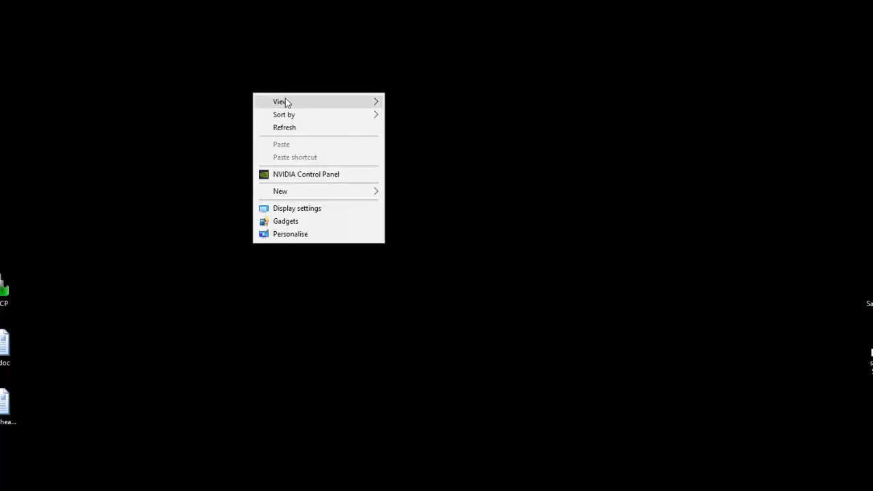
mouse_move(289, 106)
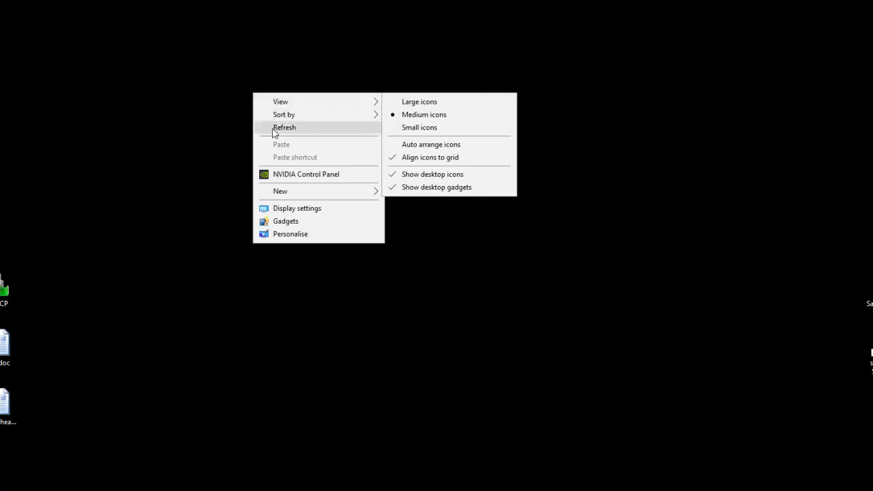
click(299, 235)
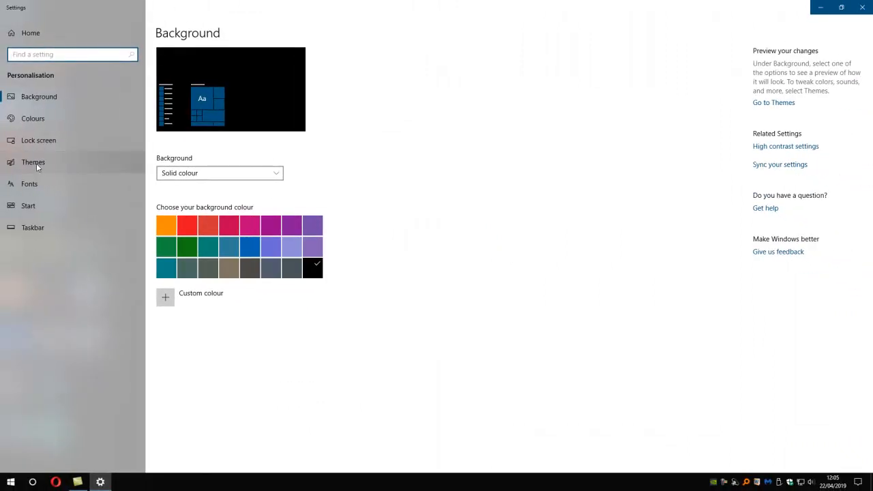
click(36, 163)
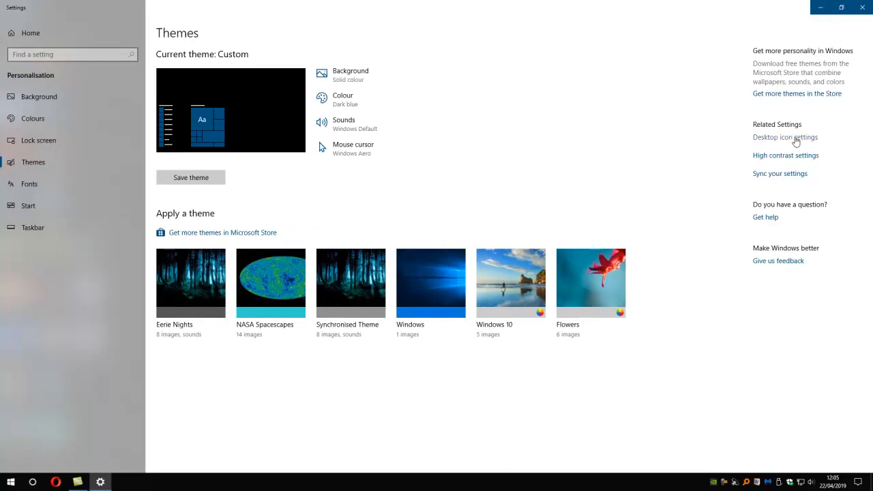
click(842, 10)
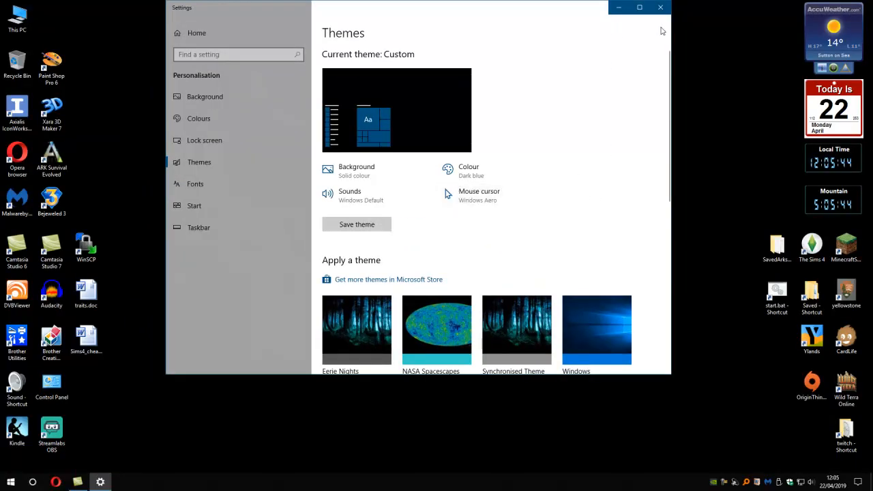
click(639, 7)
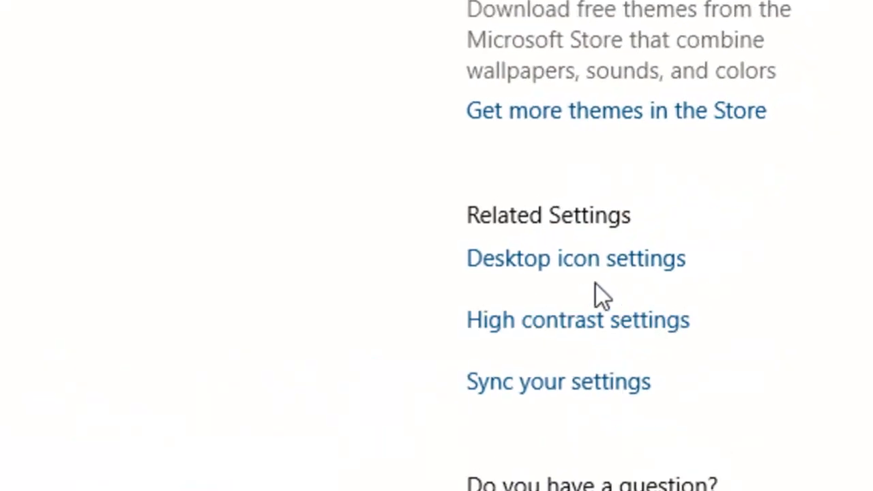
Step: Make sure the Computer icon is enabled in the desktop icon settings and accept the dialog
click(546, 271)
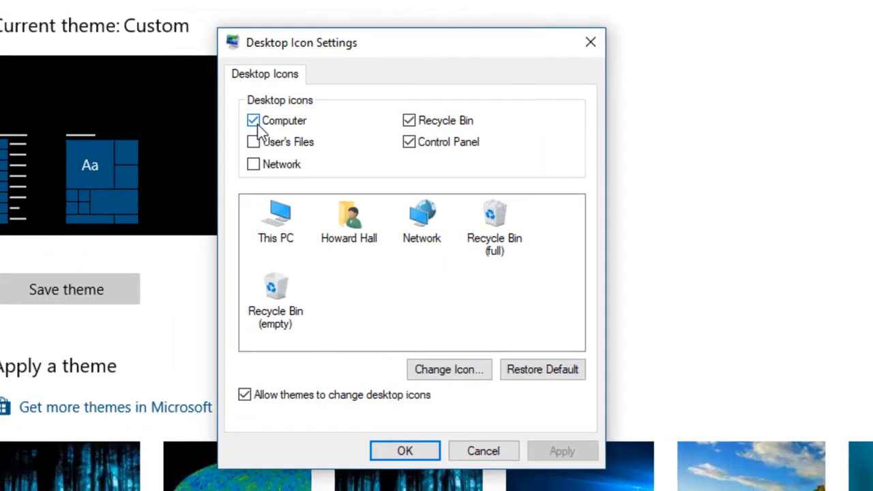
click(253, 120)
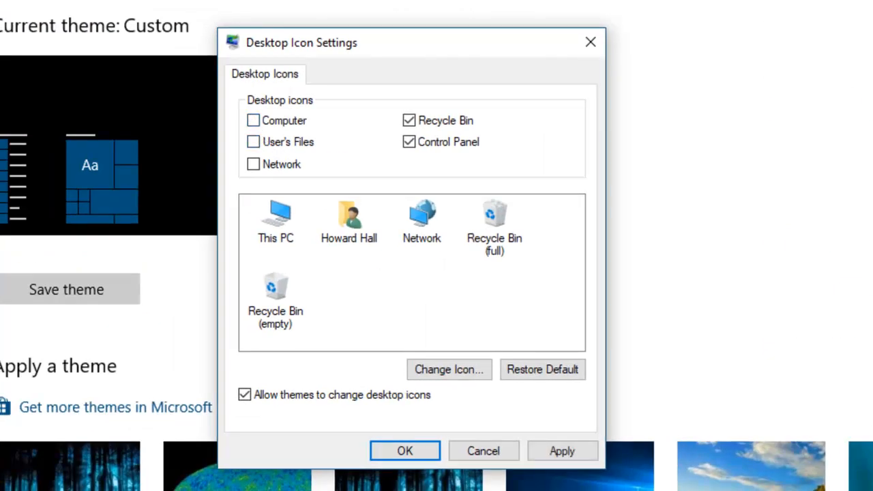
click(253, 122)
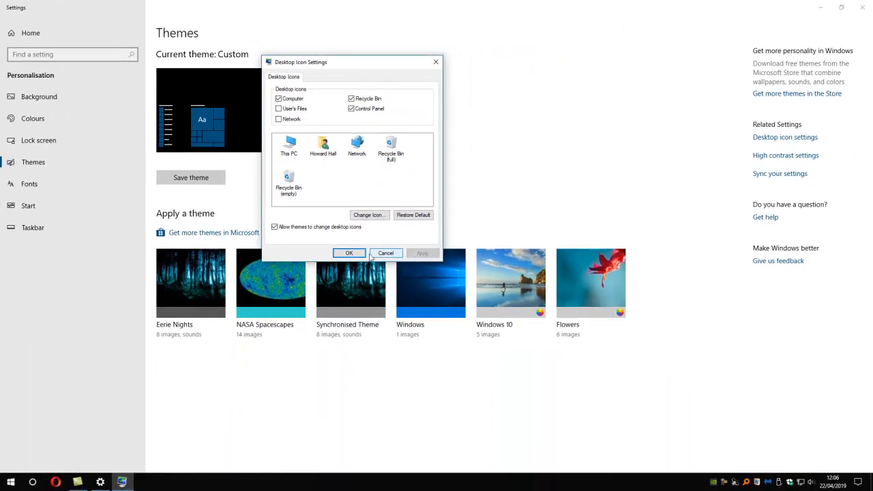
click(358, 253)
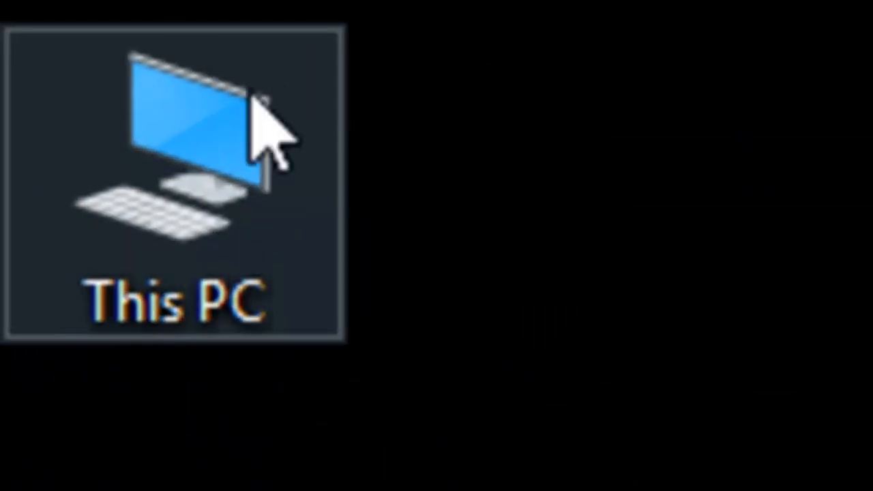
Step: Open Computer Management from the Windows Administrative Tools and show Disk Management
right_click(181, 235)
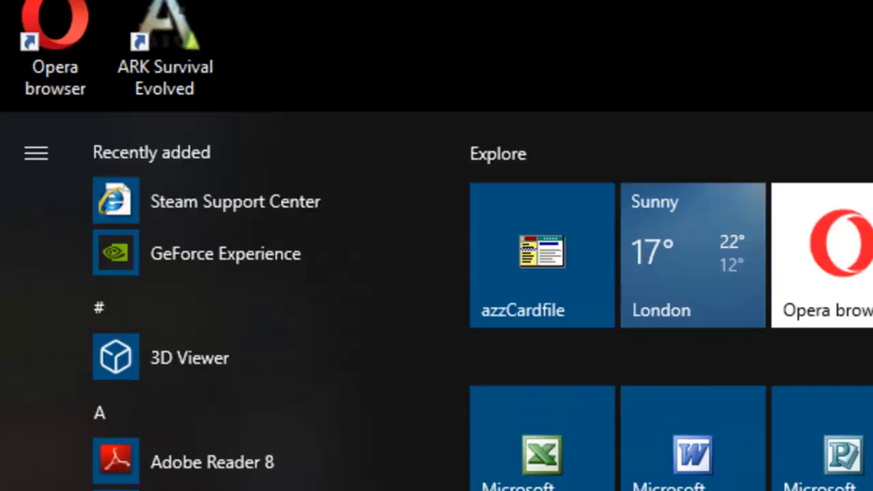
scroll(240, 68, down, 15)
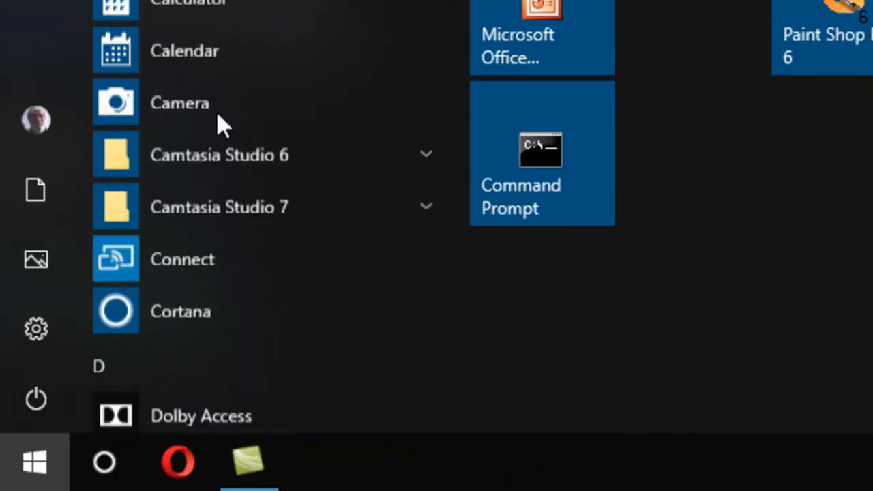
scroll(230, 83, down, 8)
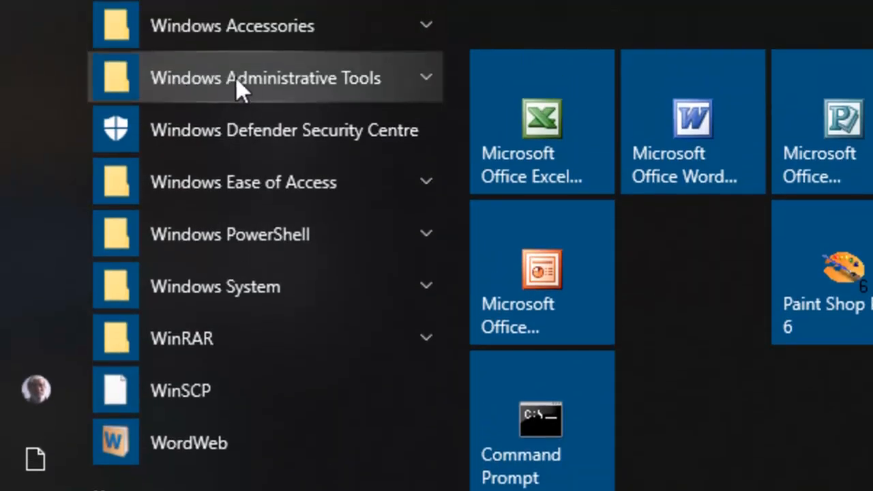
click(426, 72)
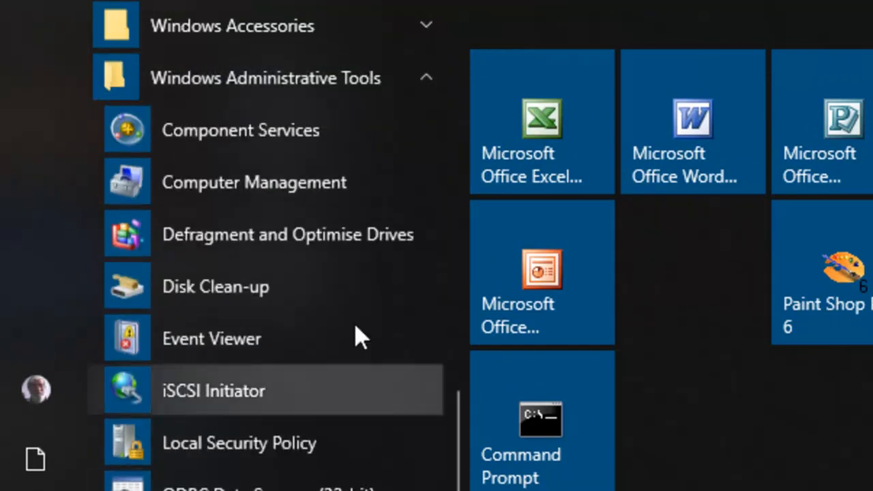
click(207, 184)
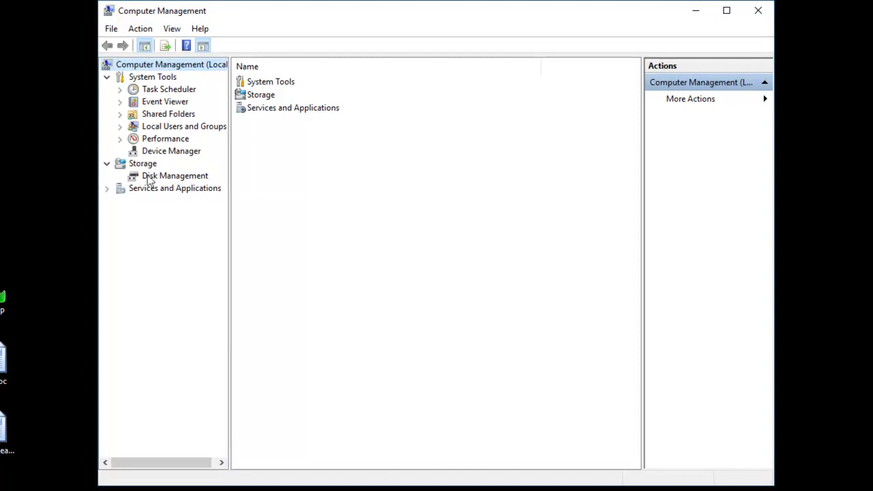
click(176, 179)
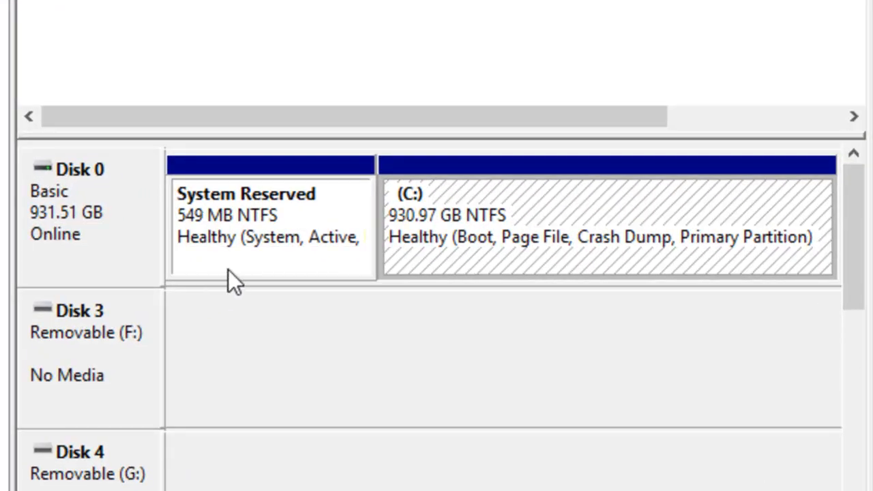
Step: Try to shrink the C: volume on Disk 0 by the full 462547 MB
click(257, 262)
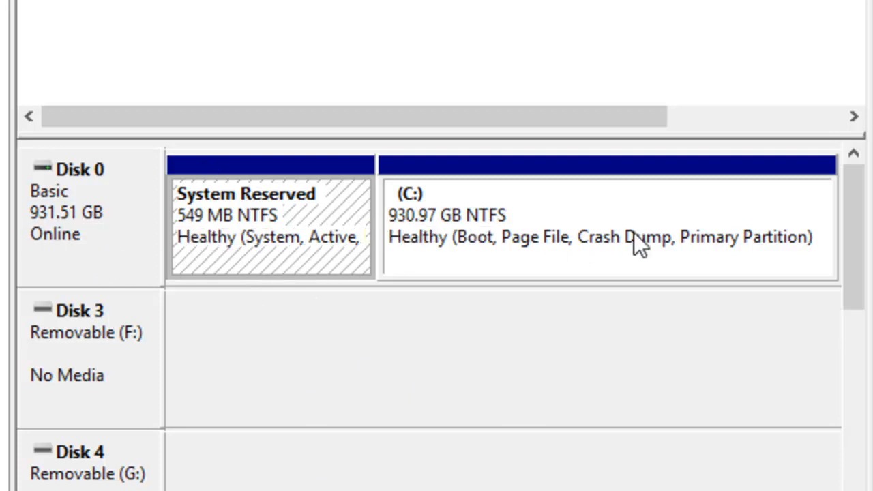
click(758, 230)
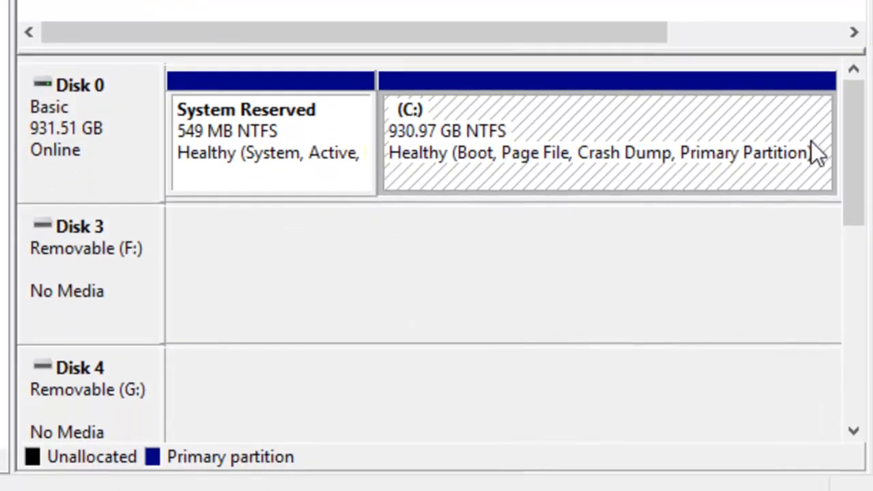
right_click(612, 121)
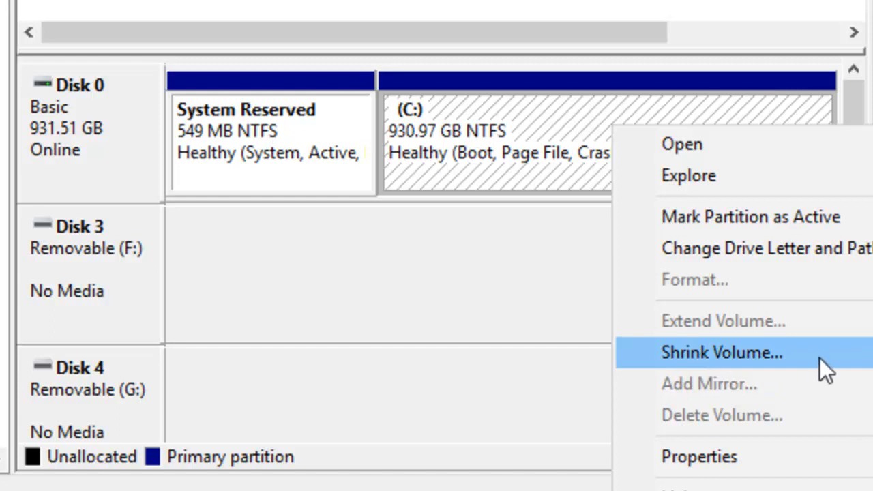
click(740, 360)
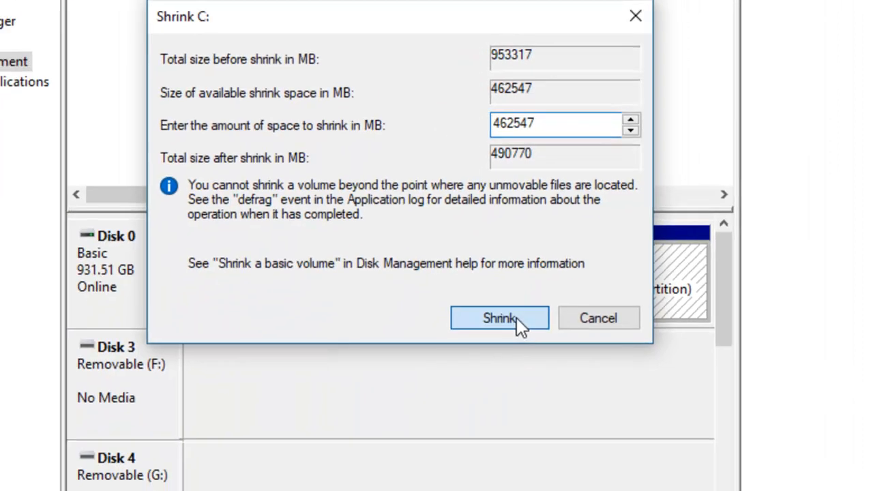
click(516, 319)
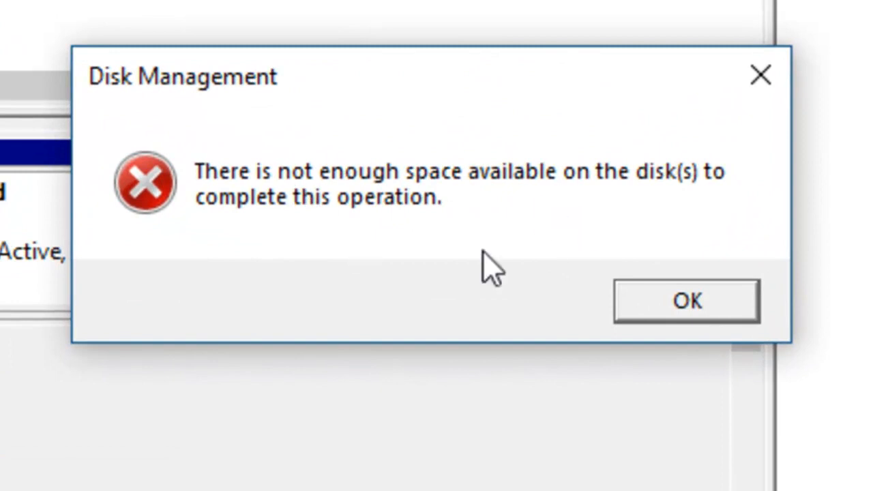
click(675, 306)
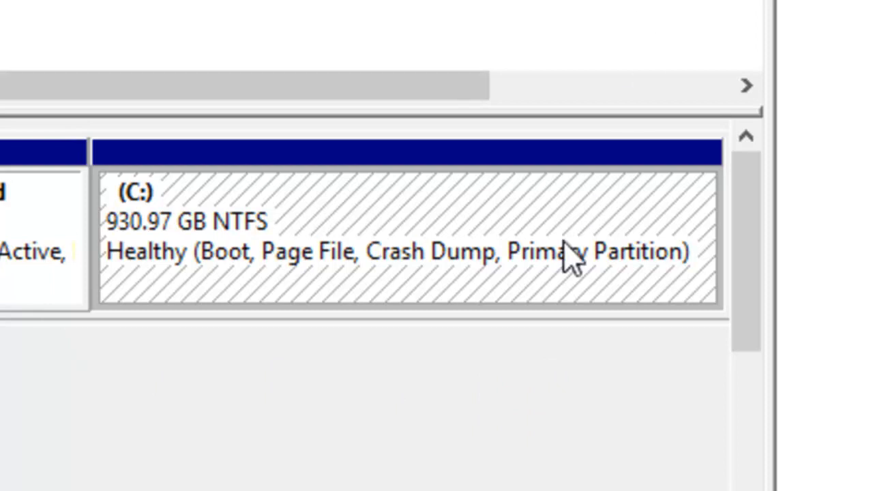
Step: Shrink the C: volume on Disk 0 by 400000 MB
right_click(407, 226)
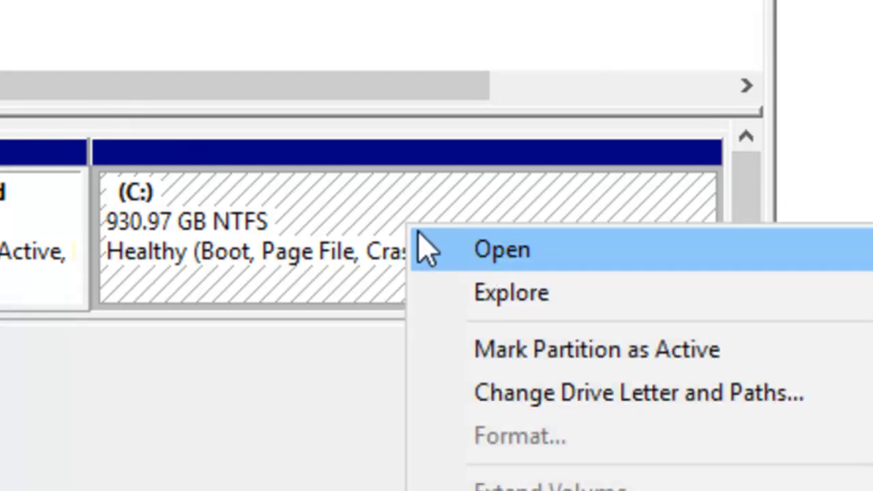
click(545, 490)
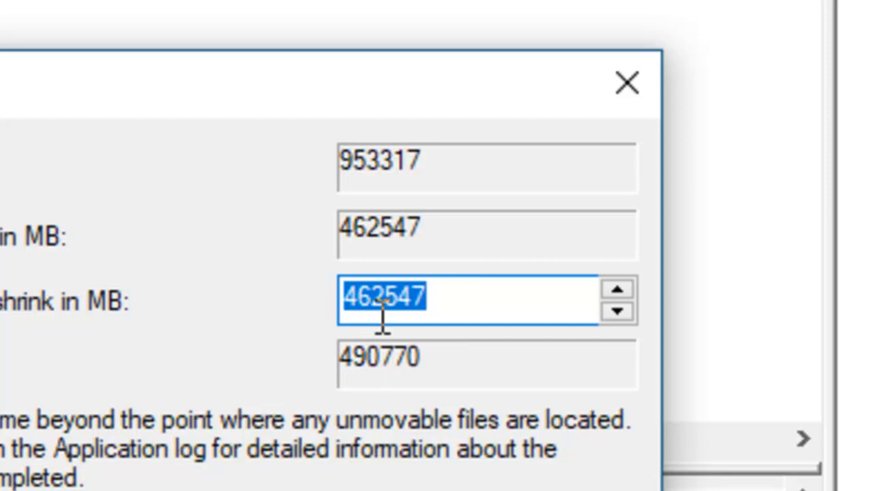
drag(482, 303, 343, 294)
text(40000)
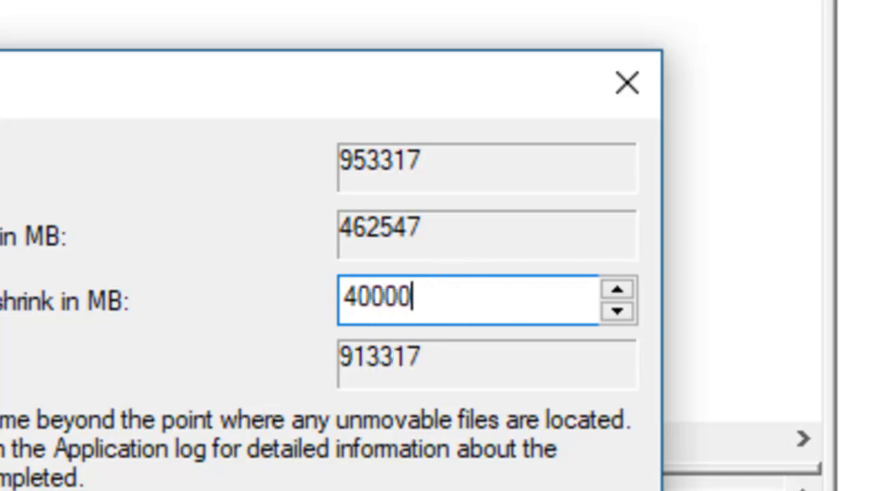
text(0)
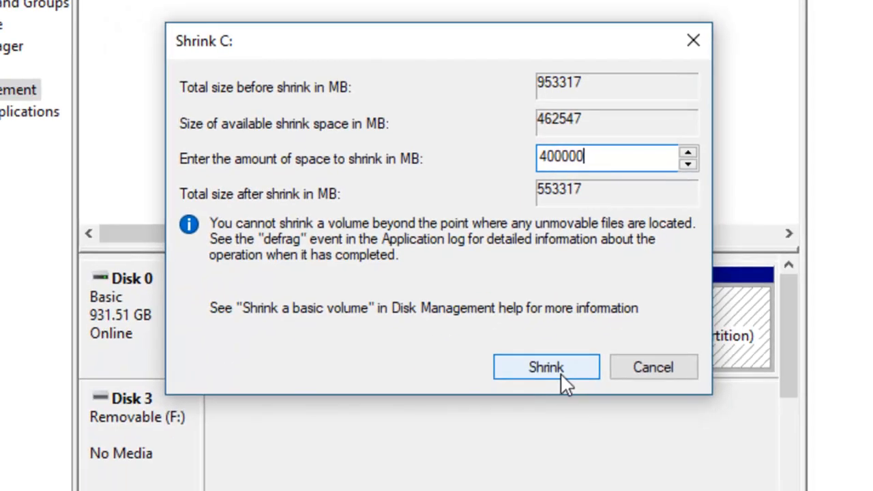
click(563, 378)
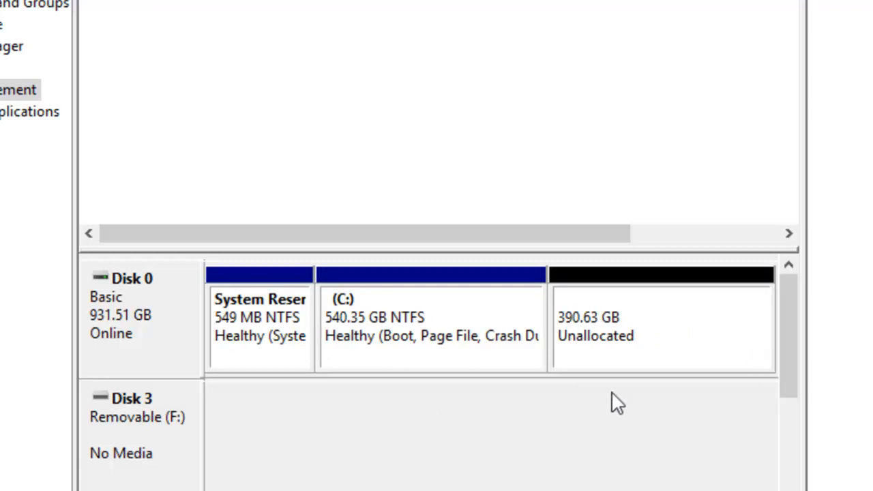
Step: Create a 400000 MB simple volume in Disk 0's unallocated space, quick-formatted as NTFS and labelled New Volume, and close Computer Management
click(678, 334)
right_click(678, 334)
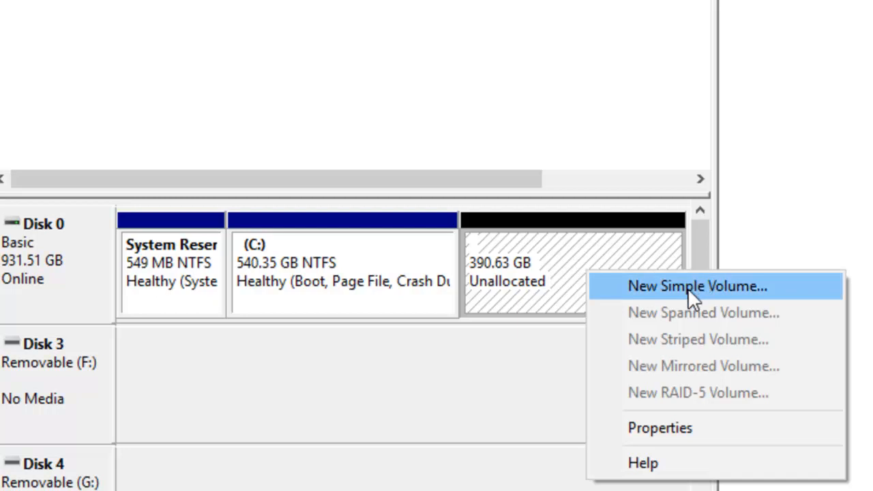
click(634, 291)
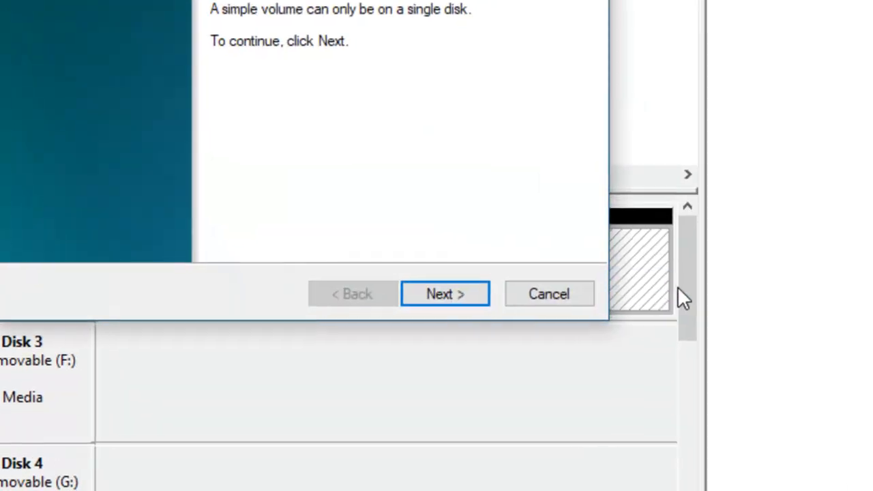
click(444, 293)
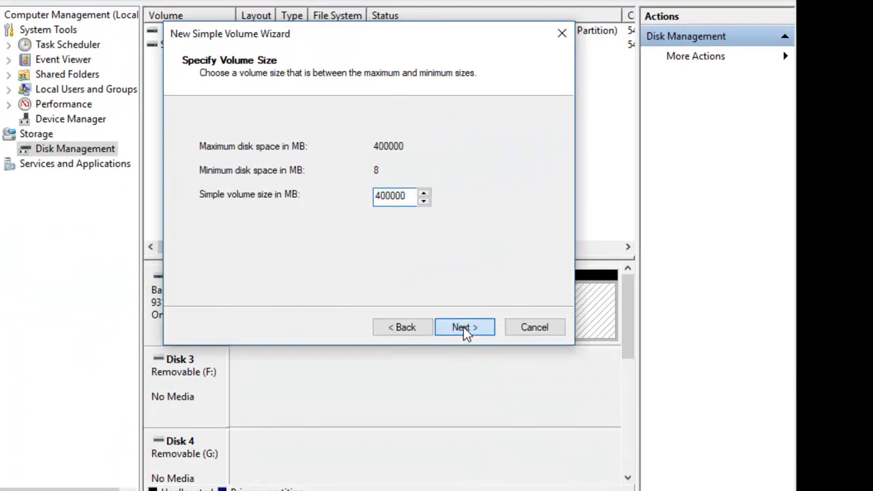
click(463, 329)
click(466, 330)
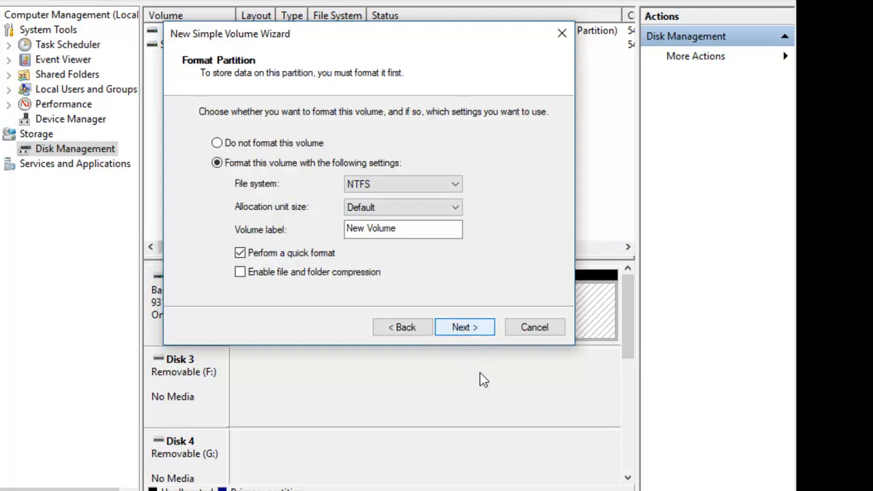
click(469, 332)
click(467, 329)
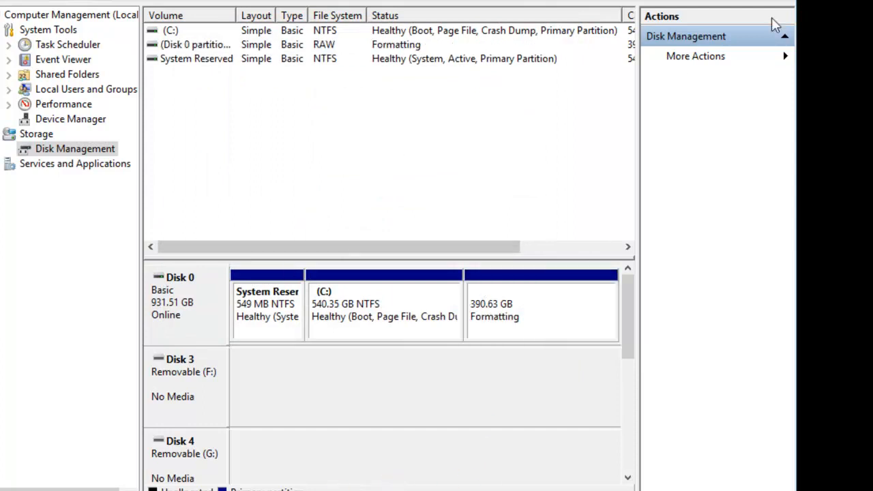
click(786, 0)
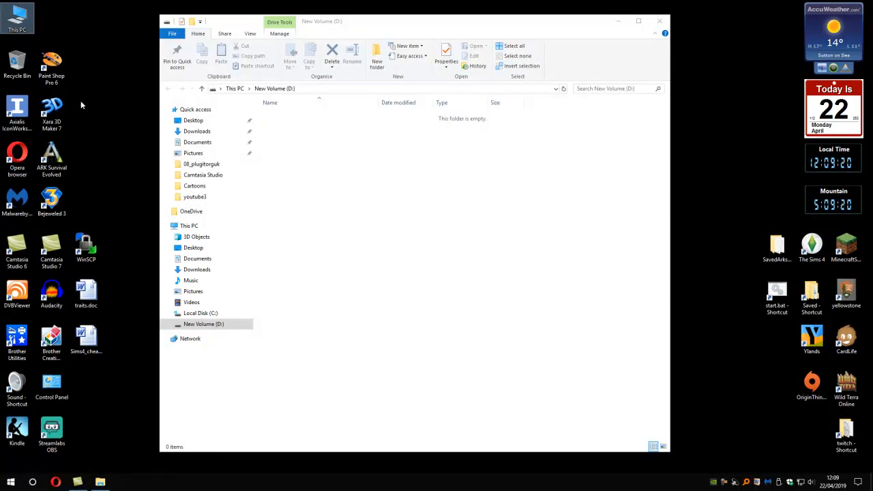
Step: Close the open New Volume window, view the drives in This PC, and open New Volume (D:)
click(660, 22)
double_click(17, 20)
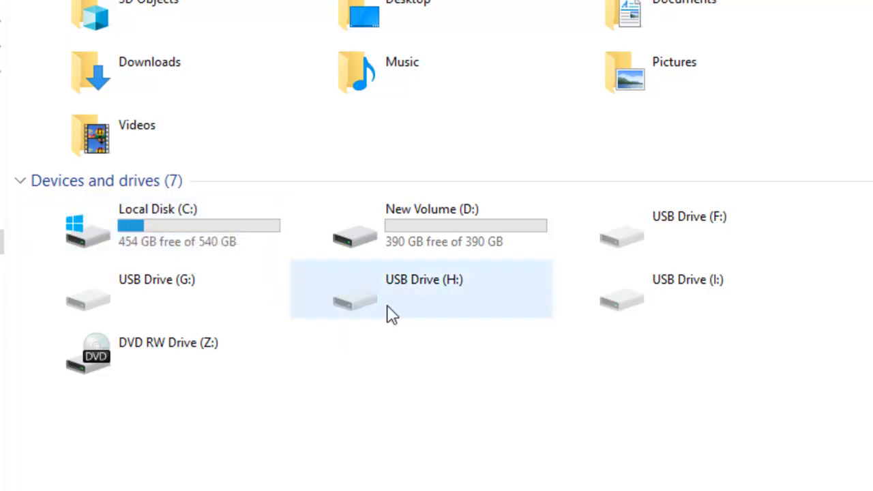
click(473, 230)
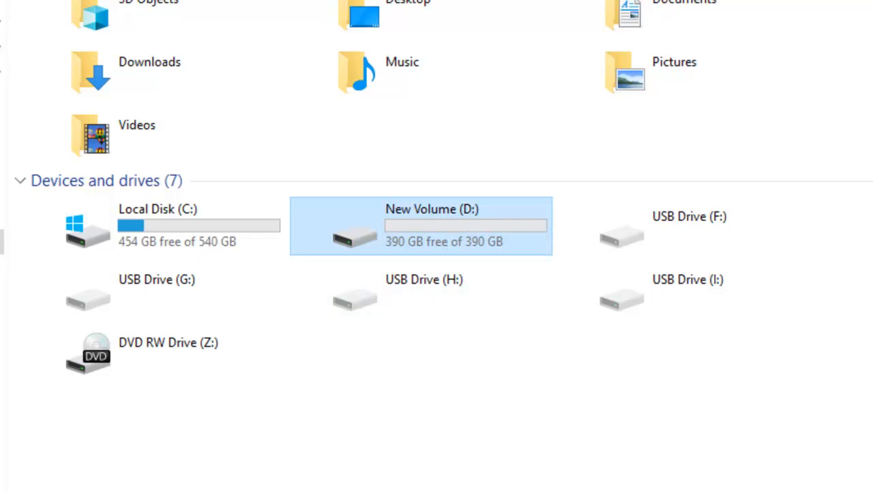
key(super)
click(328, 244)
double_click(361, 232)
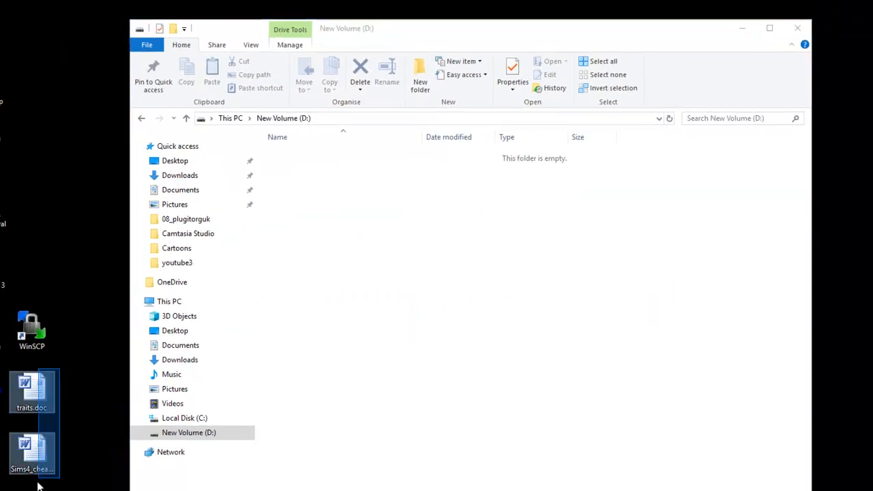
Step: Copy traits.doc and Sims4_cheats.doc from the desktop to New Volume (D:) and close the folder window
drag(34, 450, 445, 324)
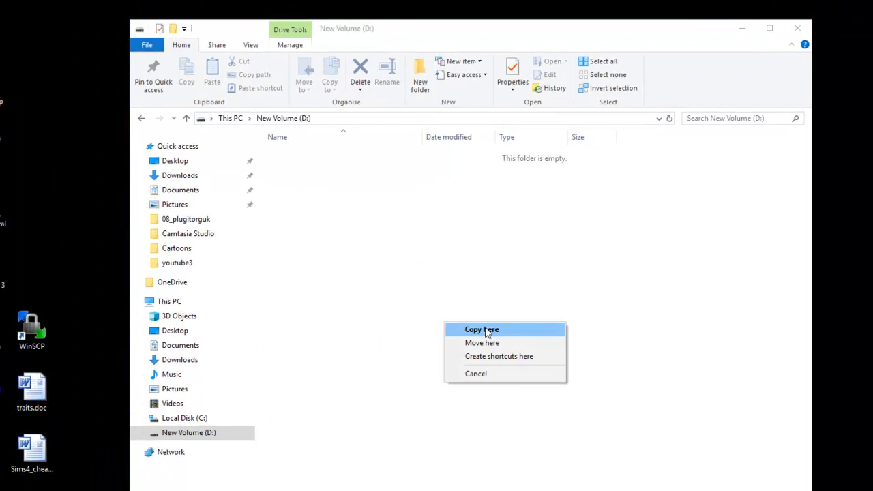
click(488, 330)
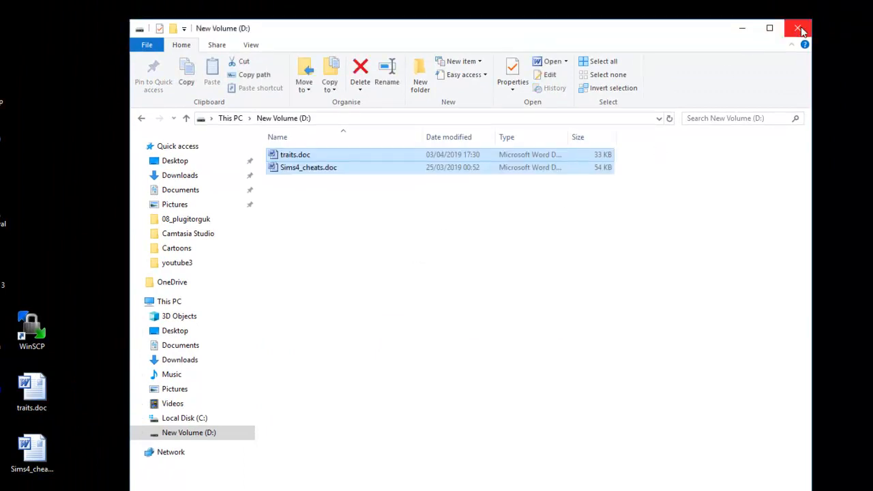
click(801, 31)
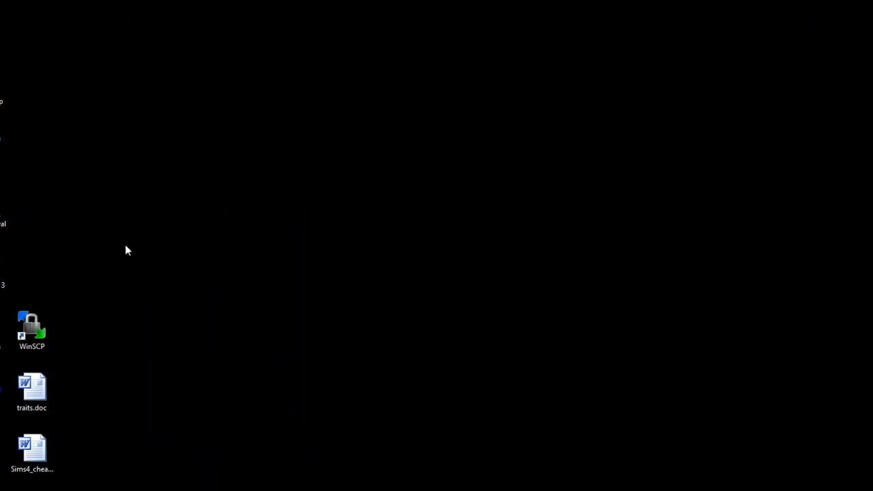
Step: Reopen New Volume (D:) from This PC and delete Sims4_cheats.doc and traits.doc from it
key(super+e)
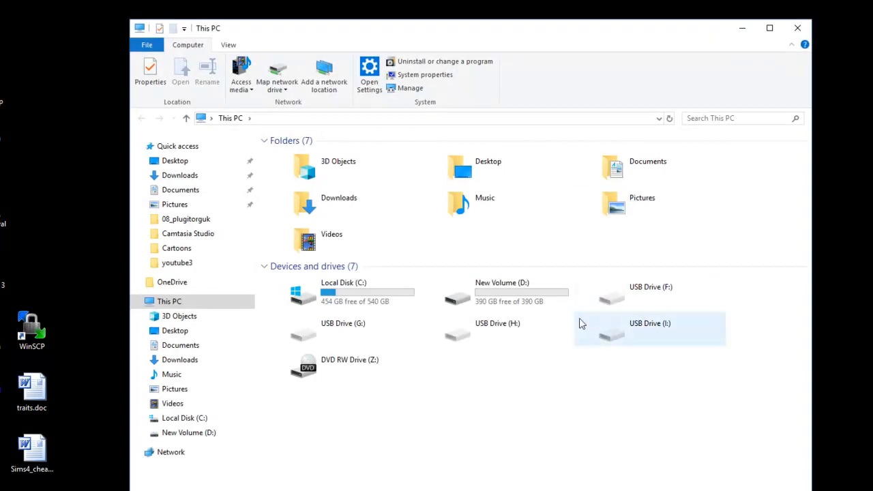
double_click(467, 306)
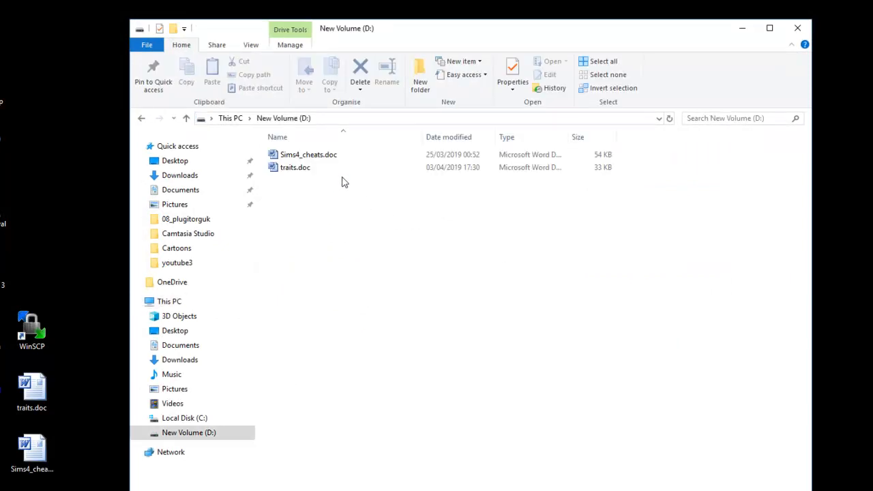
drag(365, 203, 333, 158)
key(Delete)
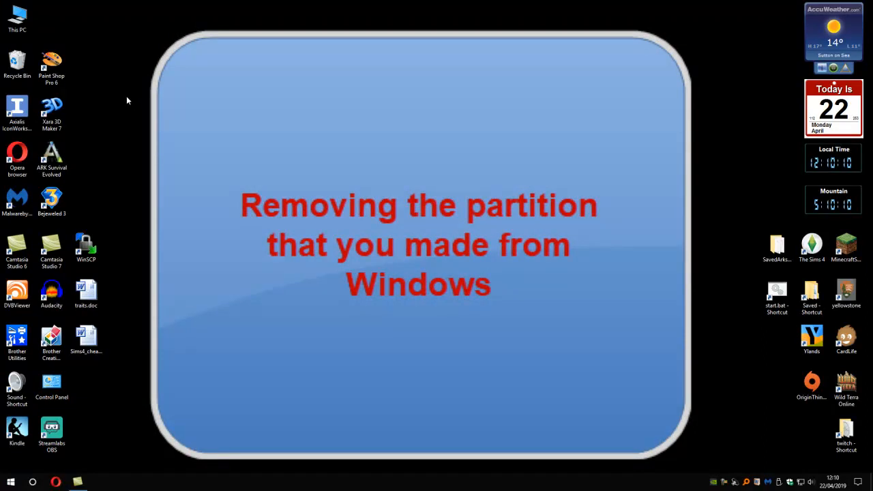
Step: Launch Computer Management from the Windows Administrative Tools again and display Disk Management
click(11, 481)
scroll(68, 362, down, 5)
scroll(62, 366, down, 15)
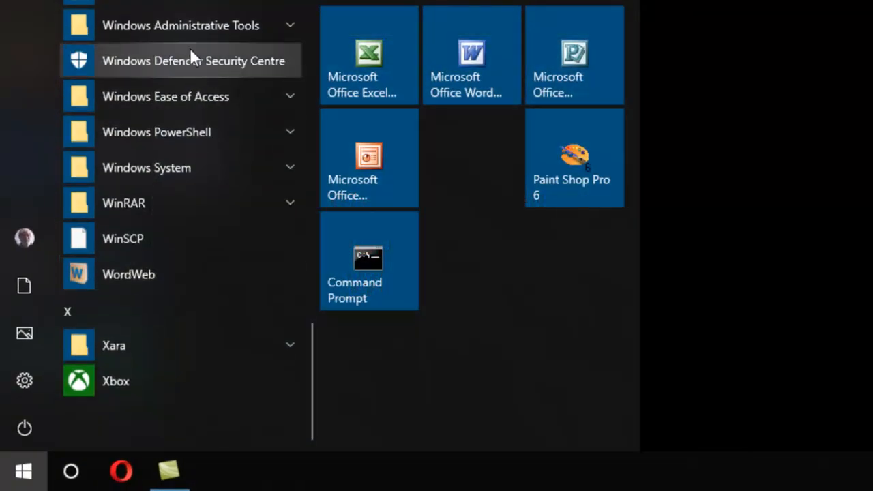
click(174, 24)
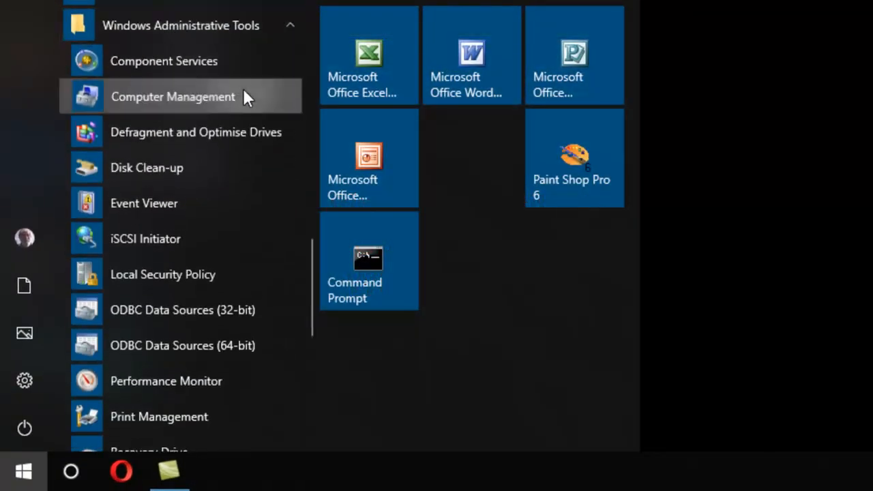
click(243, 95)
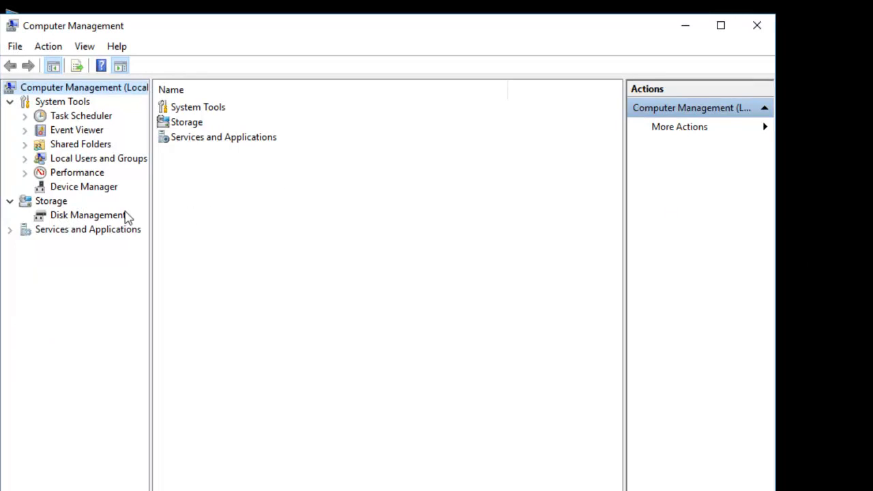
click(94, 216)
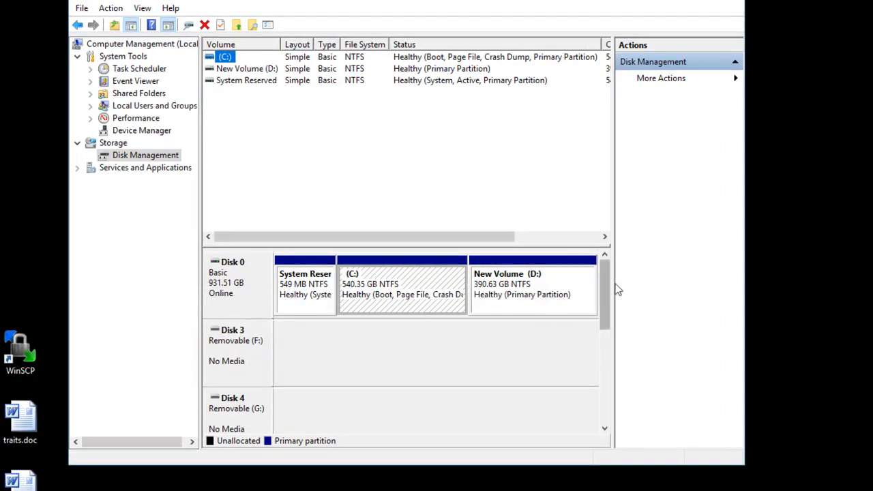
Step: Delete the New Volume (D:) partition on Disk 0, accepting that all its data is erased
right_click(552, 295)
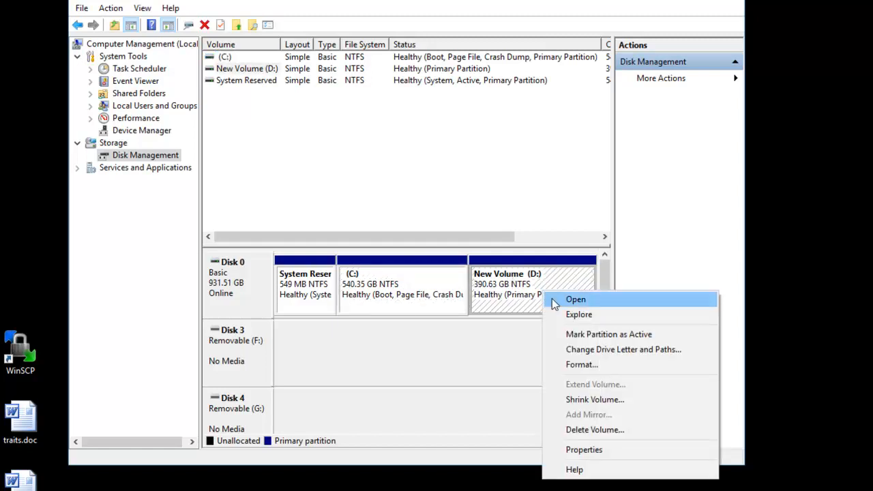
click(629, 430)
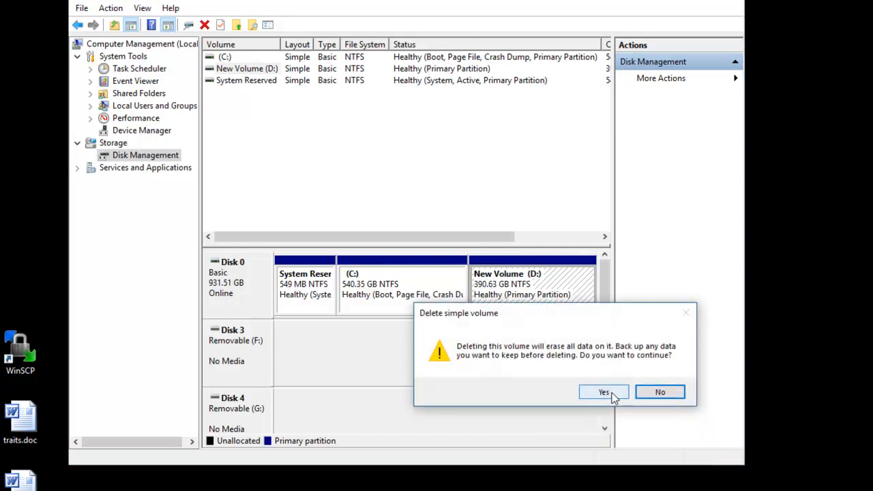
click(609, 392)
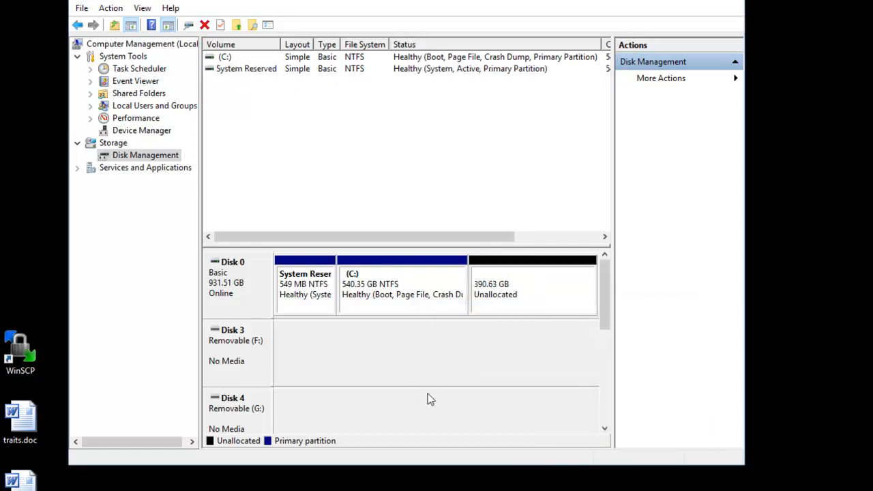
Step: Extend the C: volume with all 400000 MB of unallocated space on Disk 0 and close Computer Management
right_click(403, 279)
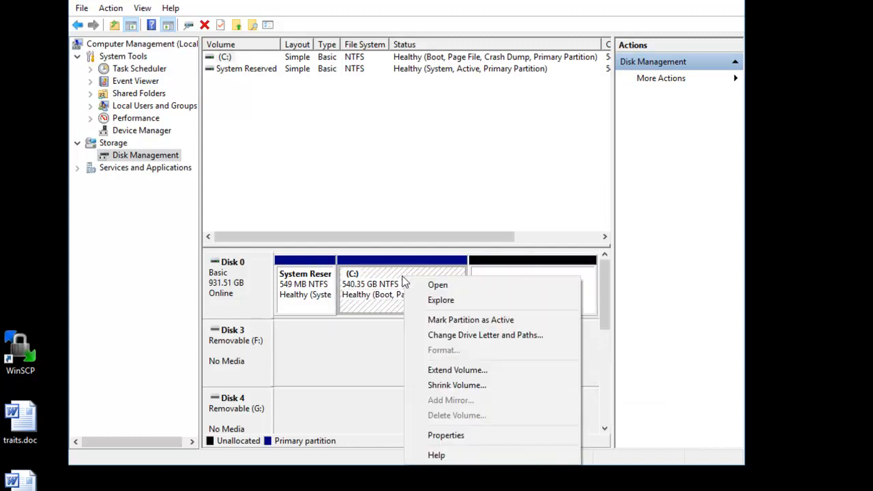
click(458, 368)
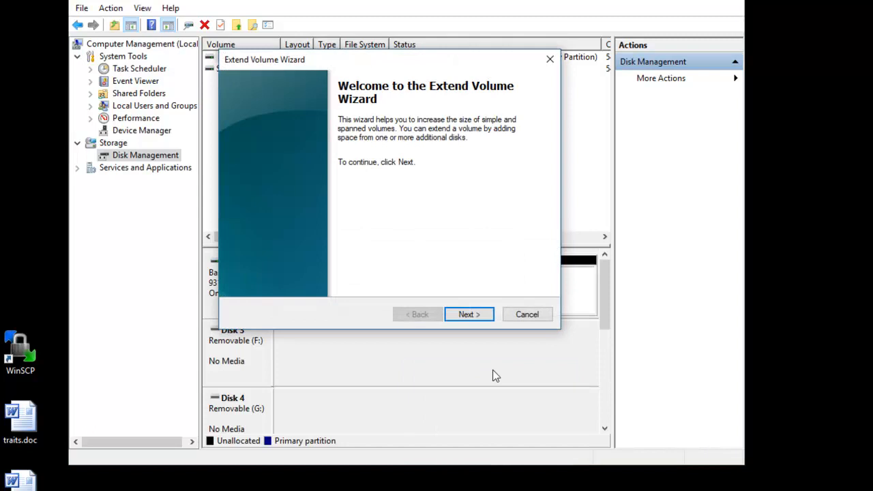
click(475, 318)
click(471, 315)
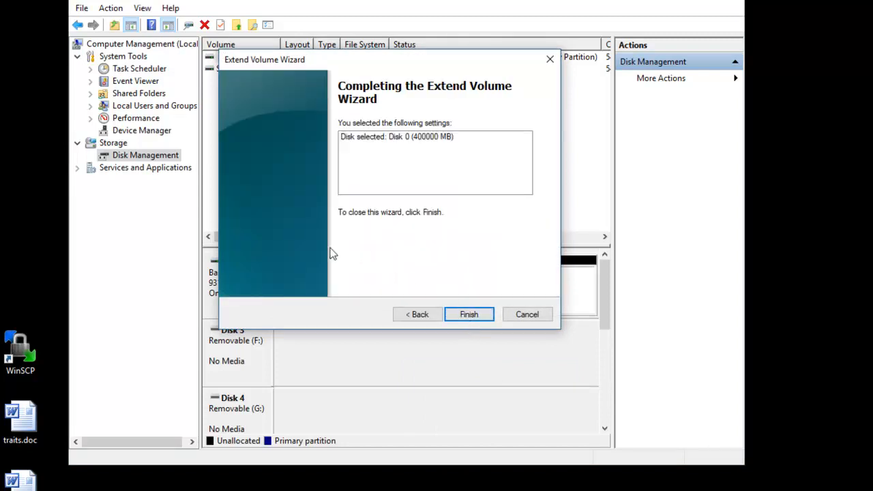
click(466, 313)
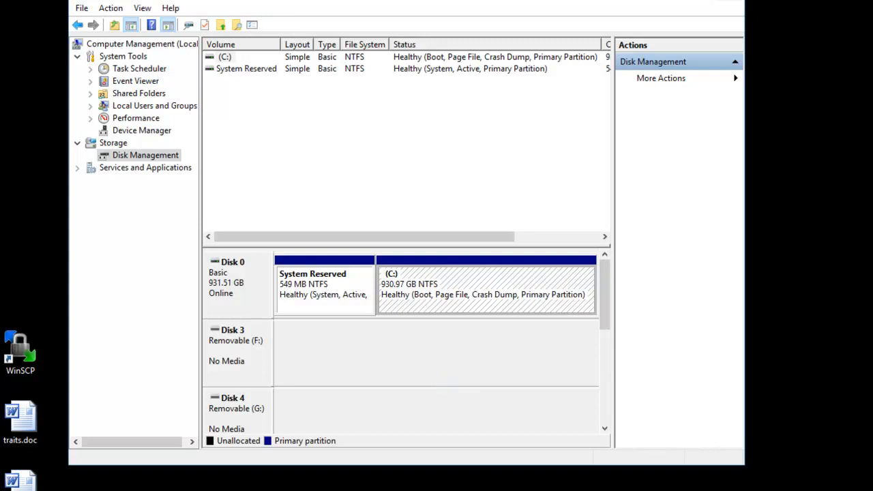
click(729, 0)
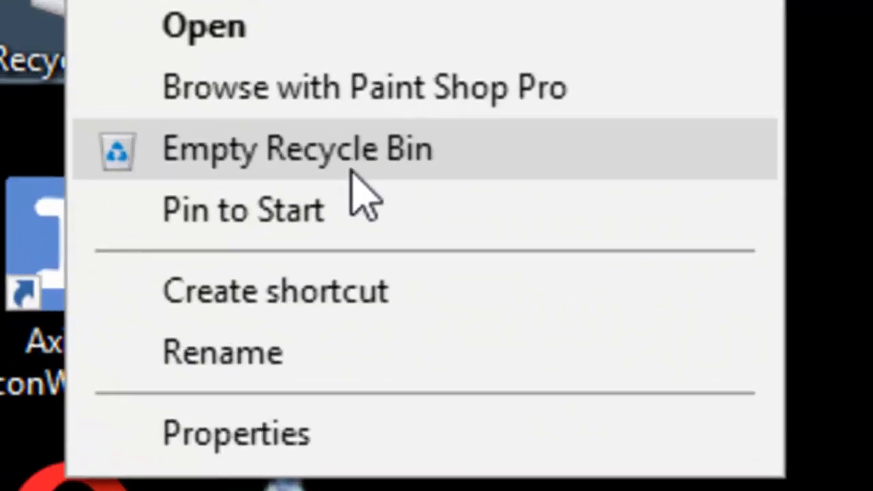
Step: Empty the Recycle Bin
click(45, 119)
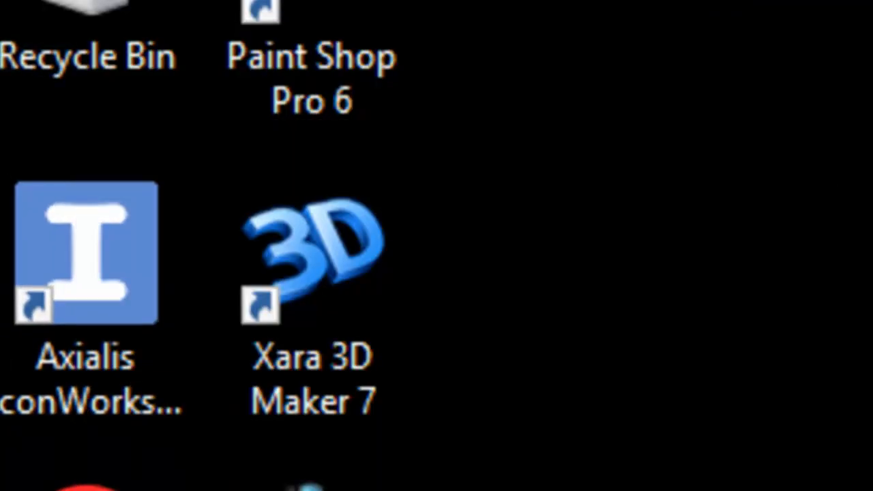